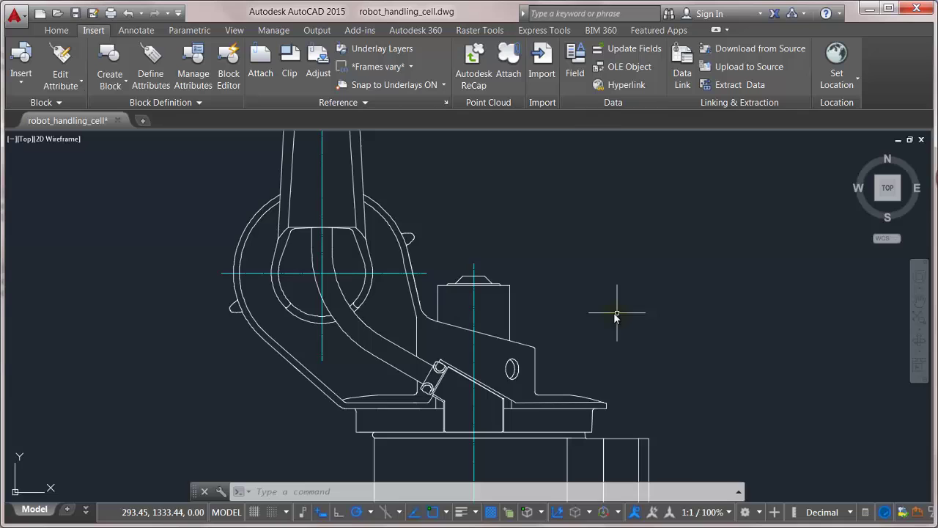
Zoom in closely on the robot arm's gripper joint.
scroll(448, 386, "up", 8)
scroll(398, 272, "up", 2)
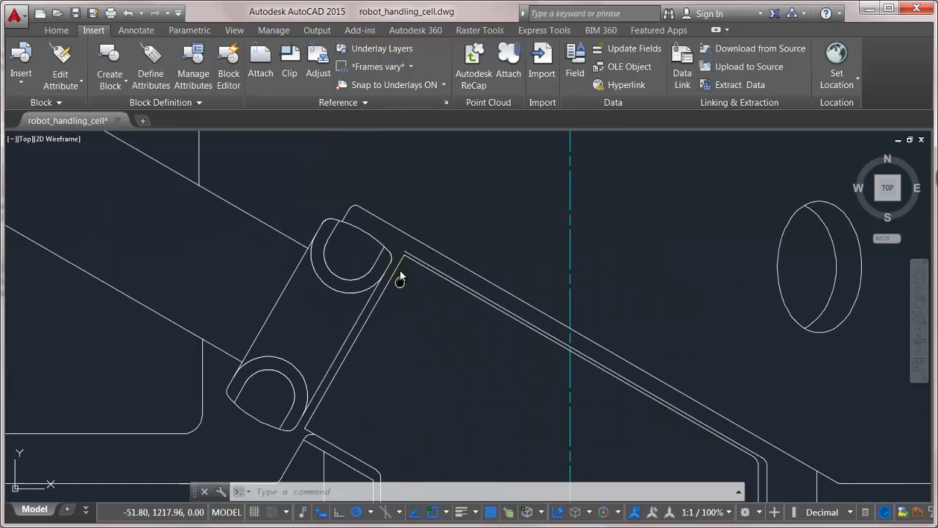
scroll(394, 285, "up", 1)
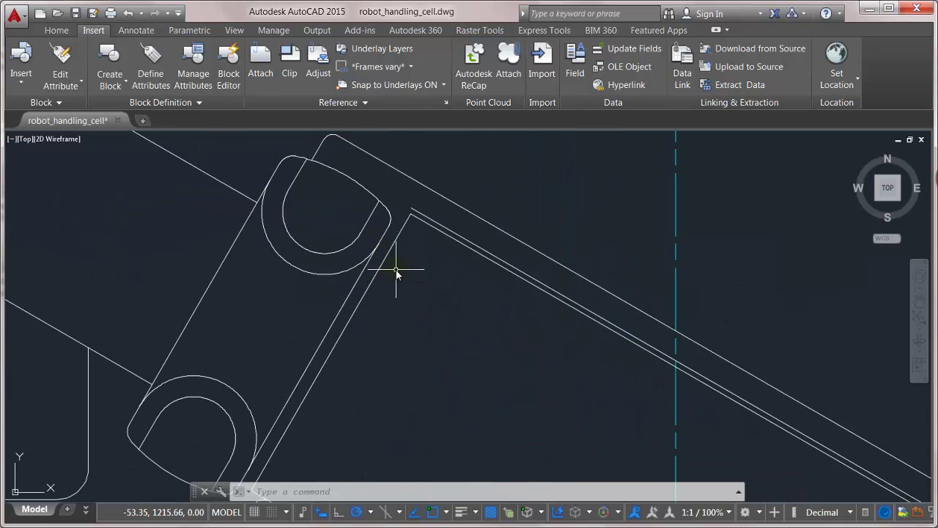
left_click(396, 195)
mouse_move(392, 195)
left_mouse_down()
mouse_move(354, 198)
mouse_move(308, 287)
mouse_move(382, 316)
mouse_move(423, 291)
mouse_move(405, 244)
mouse_move(407, 207)
left_mouse_up()
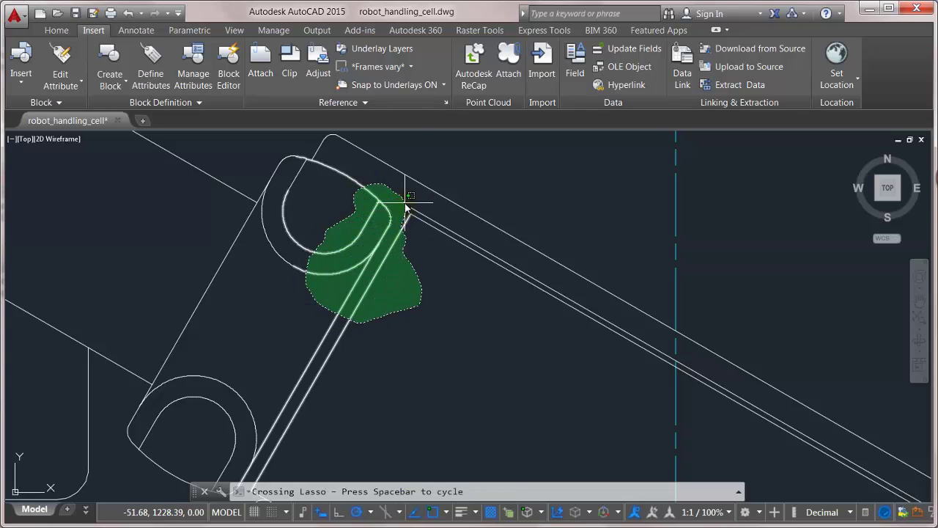
key("space")
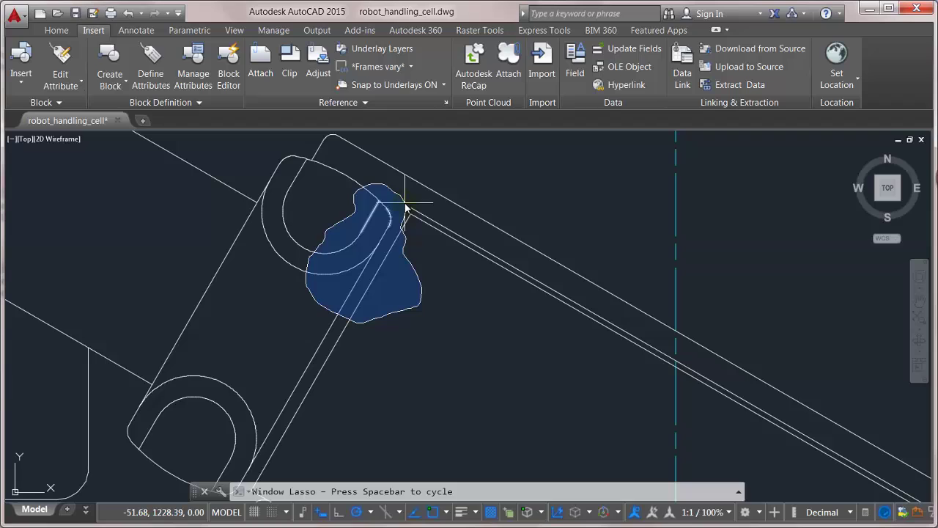
key("space")
key("space")
left_click_drag(405, 207, 410, 203)
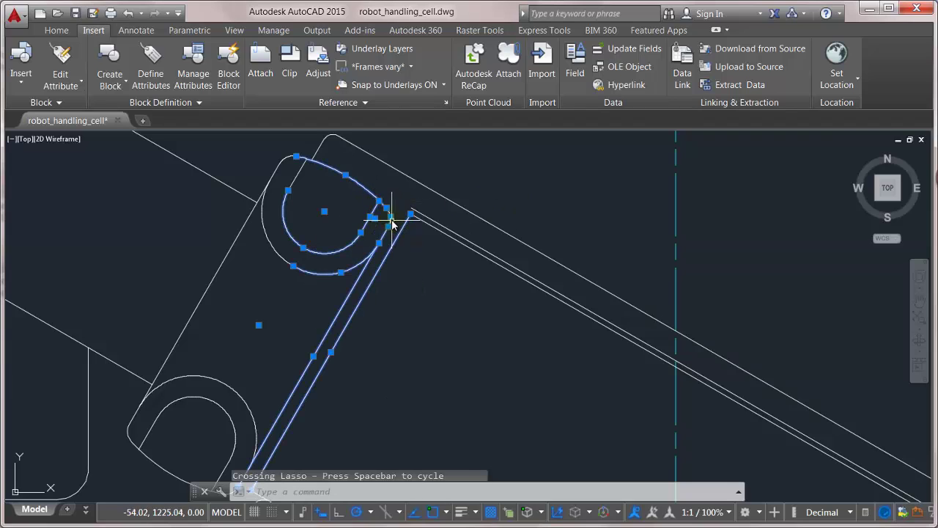
key("Escape")
mouse_move(380, 223)
left_mouse_down()
mouse_move(354, 213)
mouse_move(379, 227)
left_mouse_up()
key("Escape")
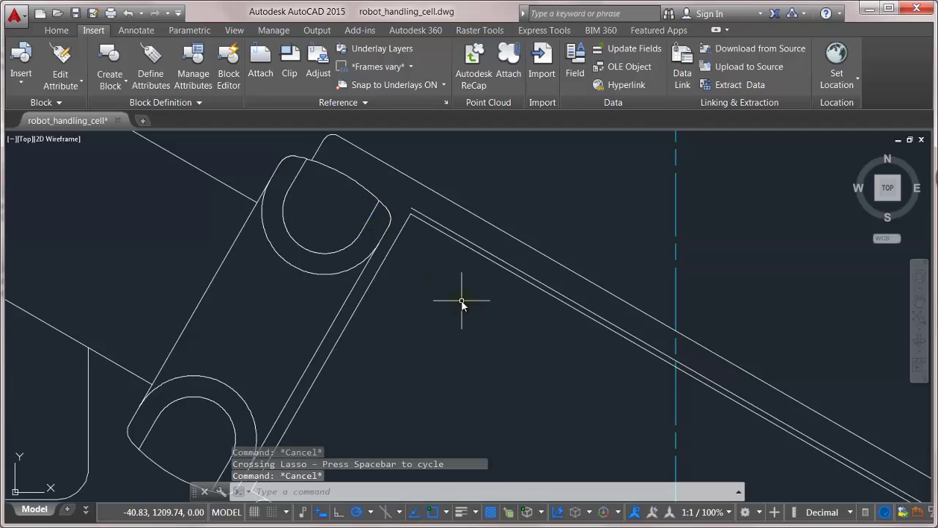
left_click(345, 167)
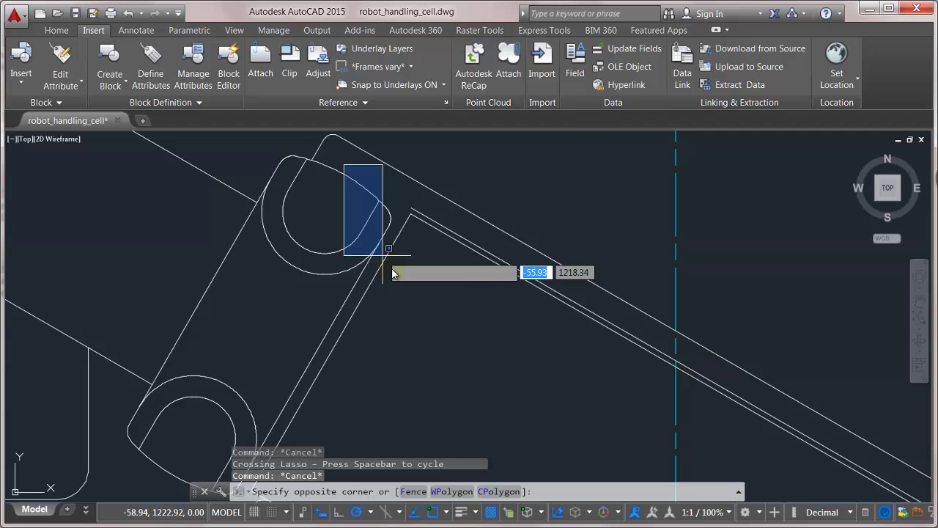
left_click(400, 272)
key("Escape")
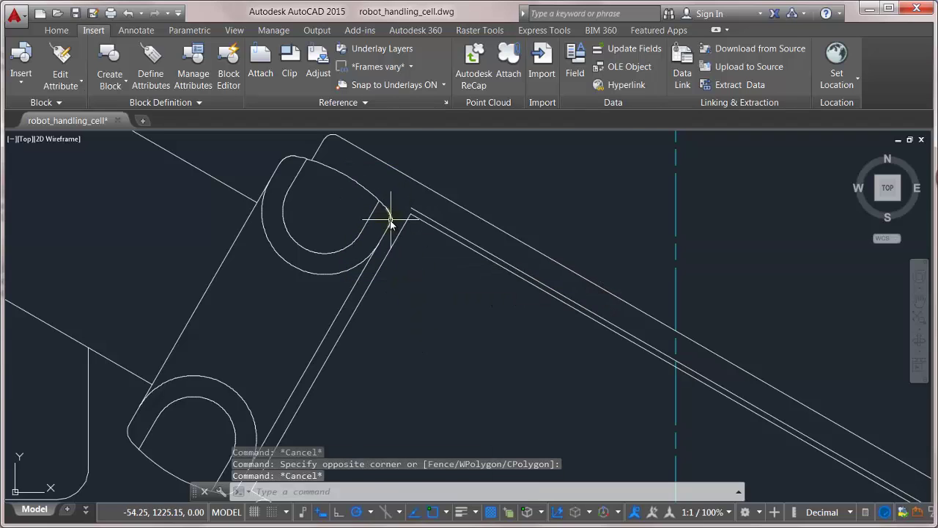
left_click(387, 204)
left_click(339, 222)
key("Escape")
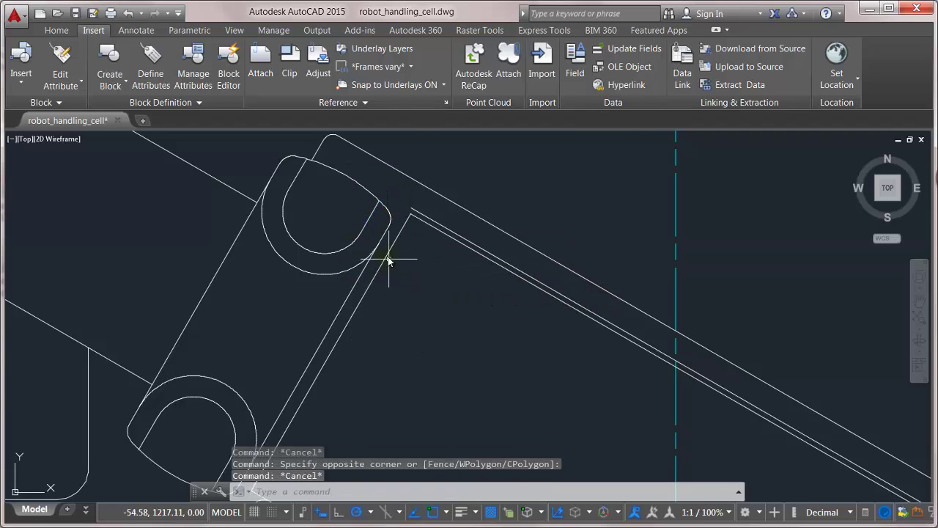
left_click(373, 212)
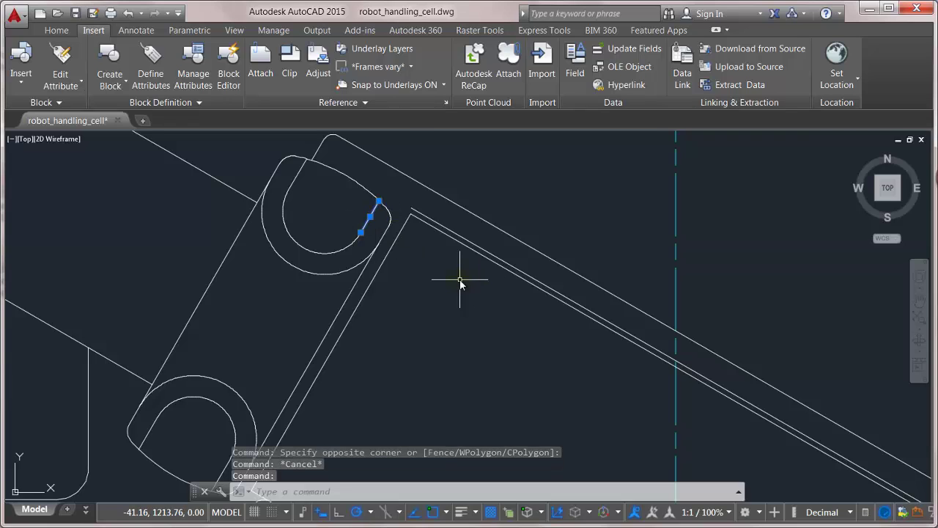
key("Escape")
scroll(446, 274, "up", 3)
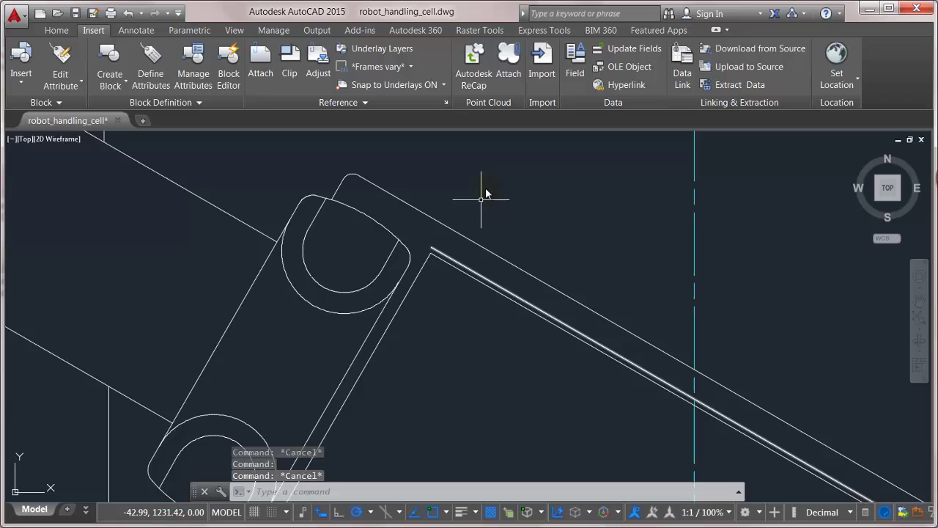
type("e")
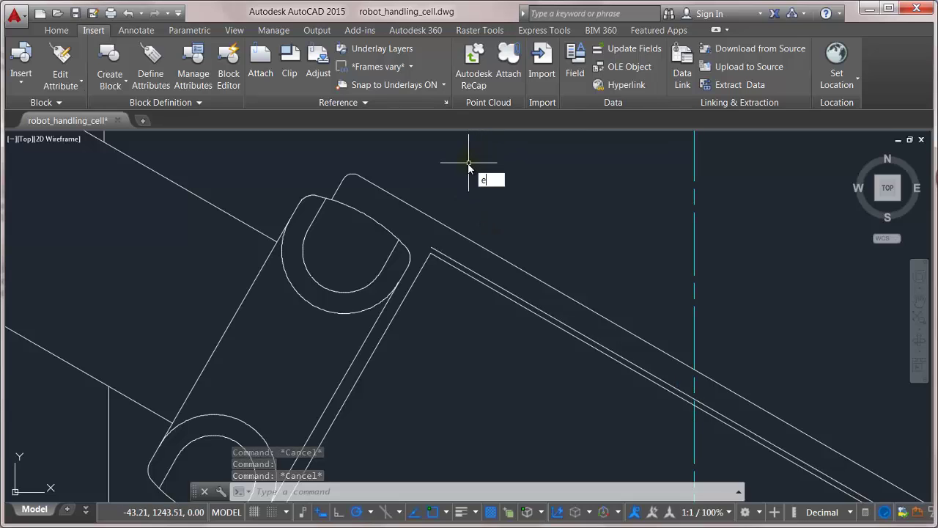
key("Return")
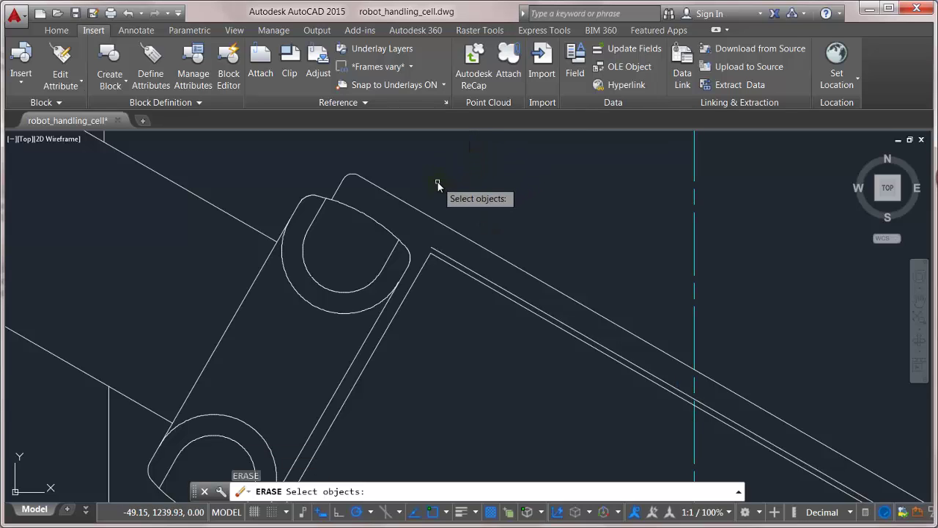
type("cp")
key("Return")
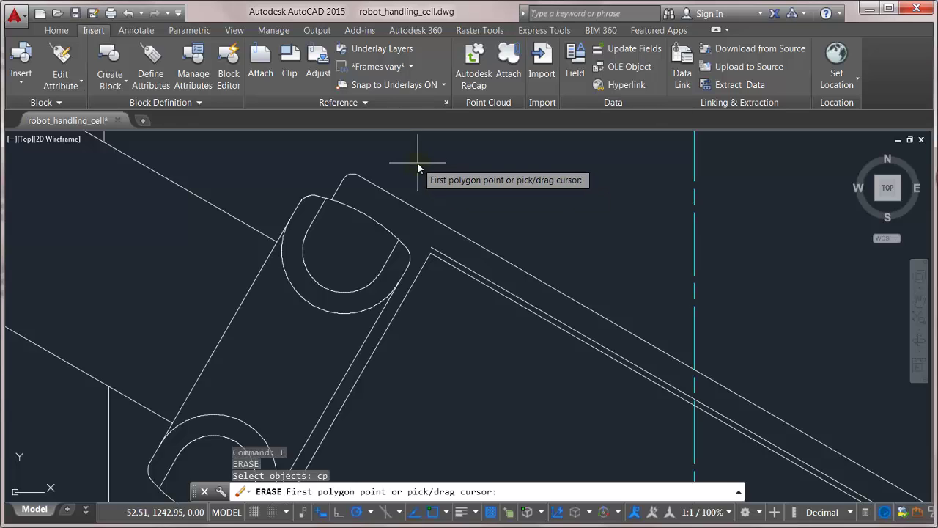
left_click(416, 156)
left_click(363, 149)
left_click(338, 146)
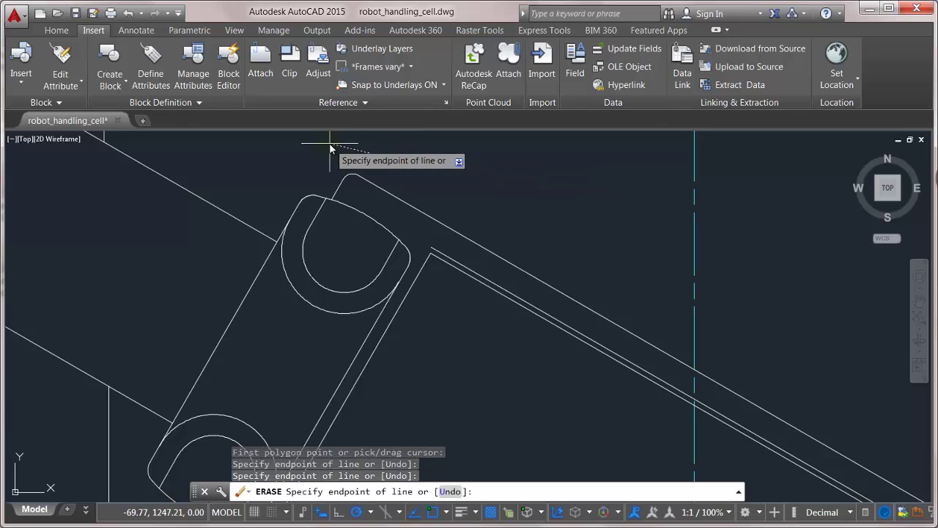
left_click(261, 203)
left_click(272, 308)
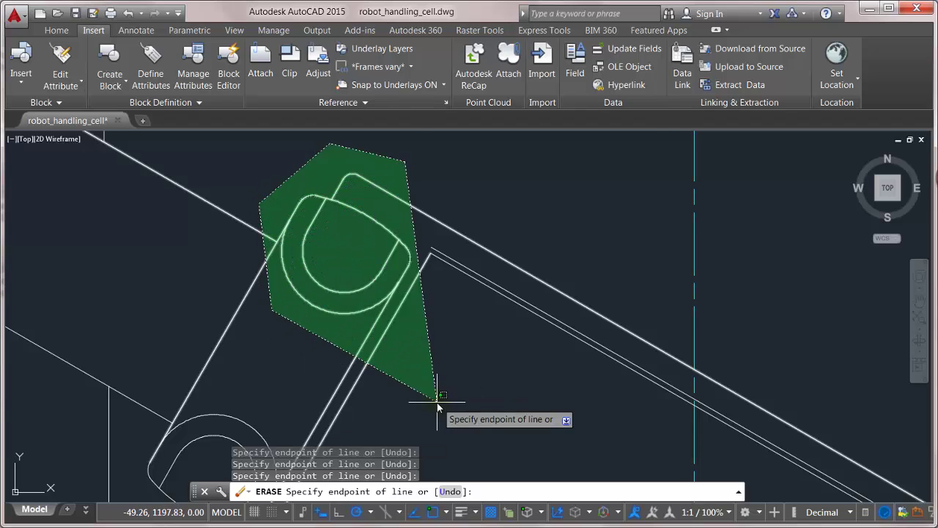
left_click(438, 401)
left_click(551, 197)
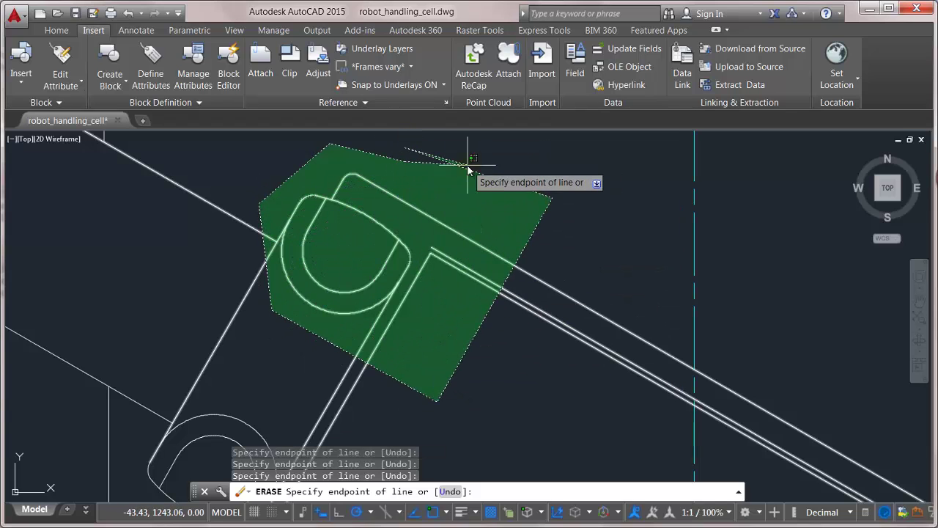
key("Escape")
key("Return")
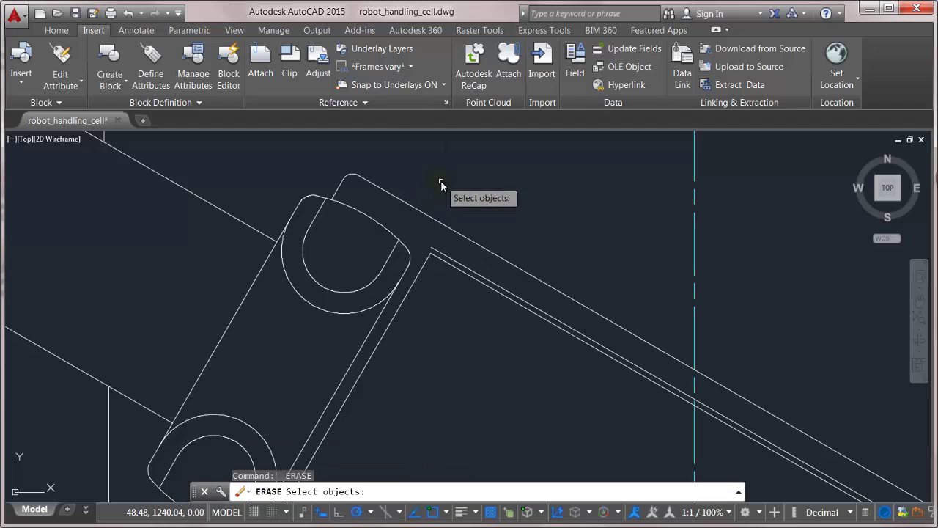
type("wp")
key("Return")
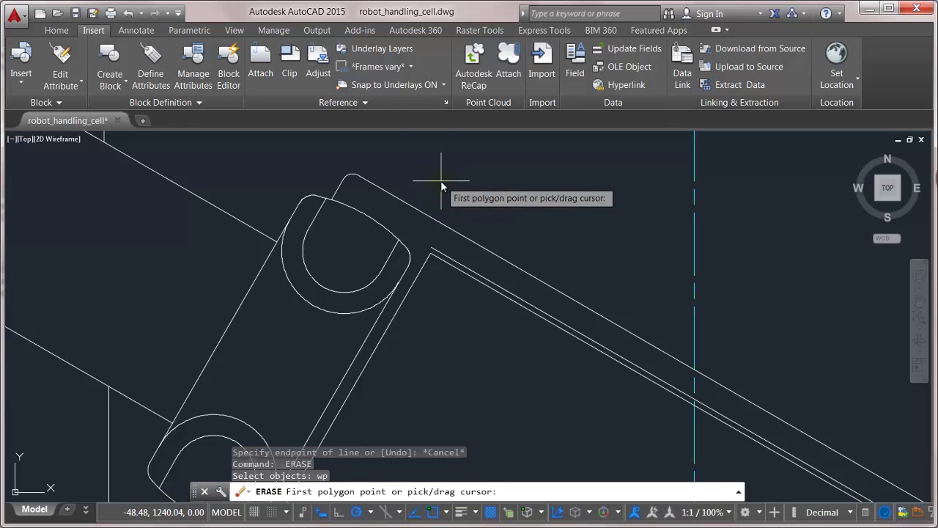
left_click(309, 187)
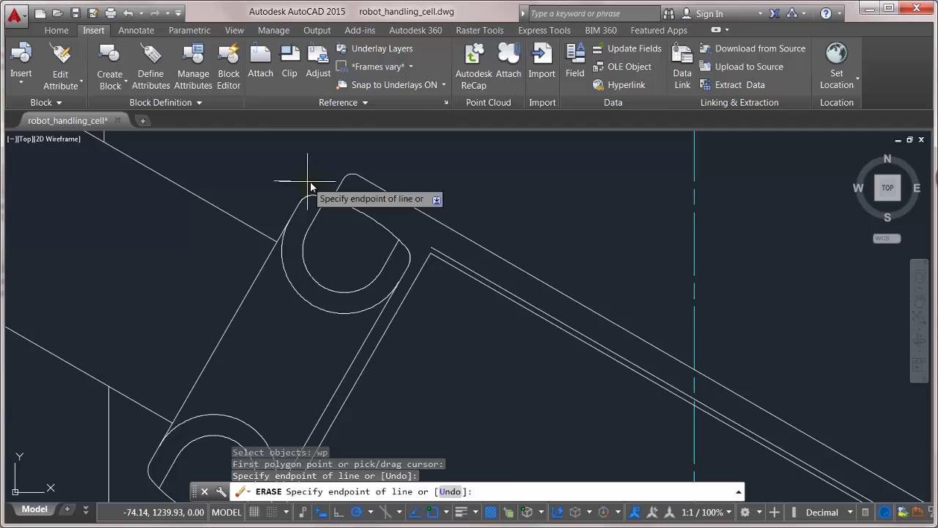
left_click(317, 180)
left_click(420, 239)
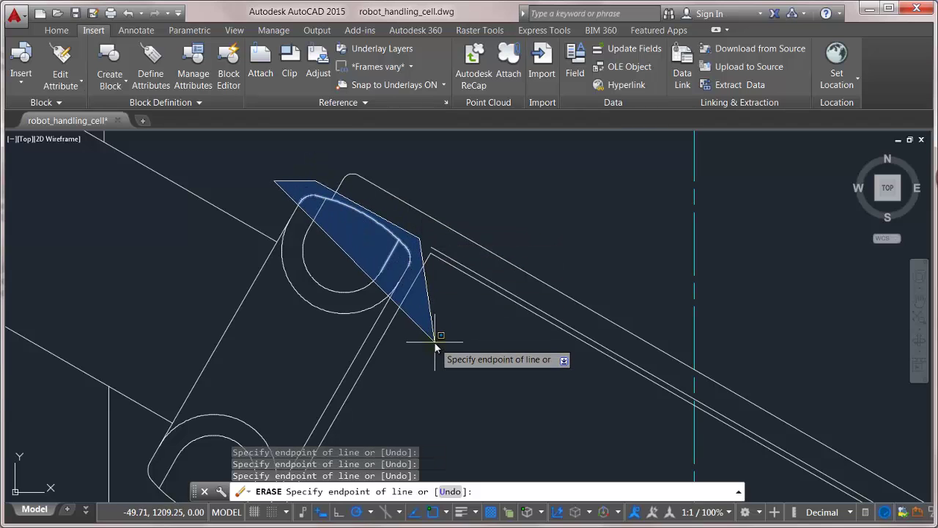
left_click(436, 341)
left_click(293, 339)
left_click(229, 258)
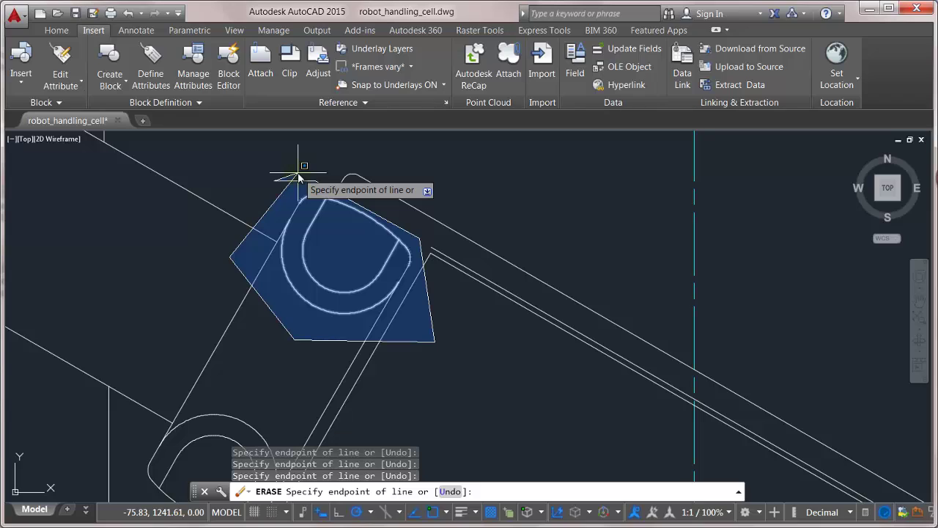
key("Escape")
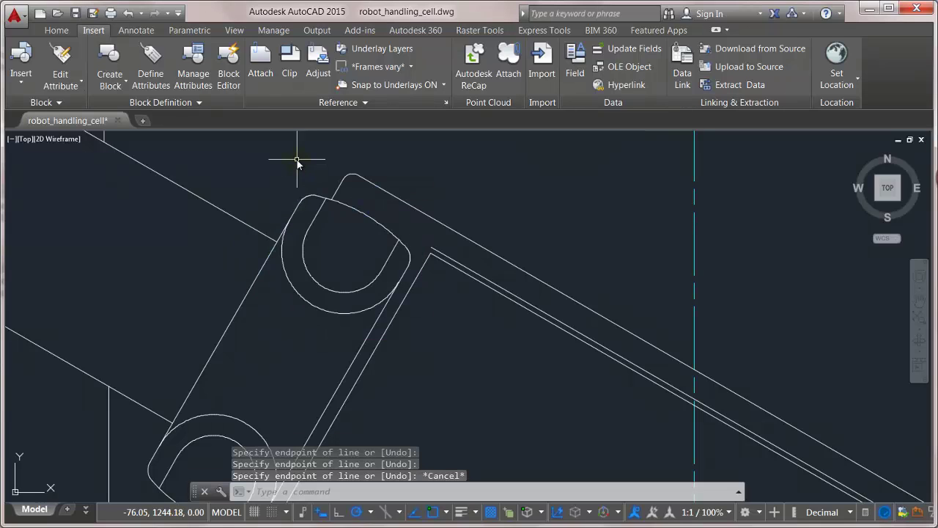
type("e")
key("Return")
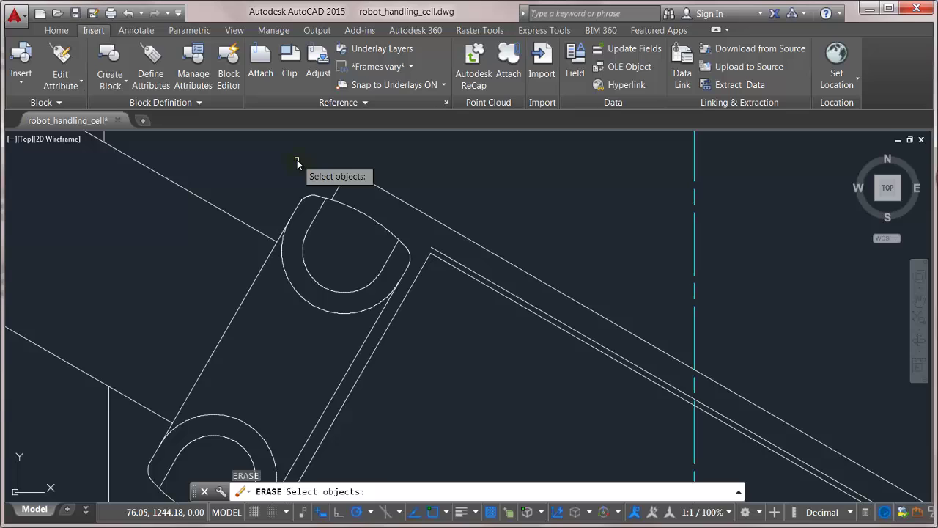
type("f")
key("Return")
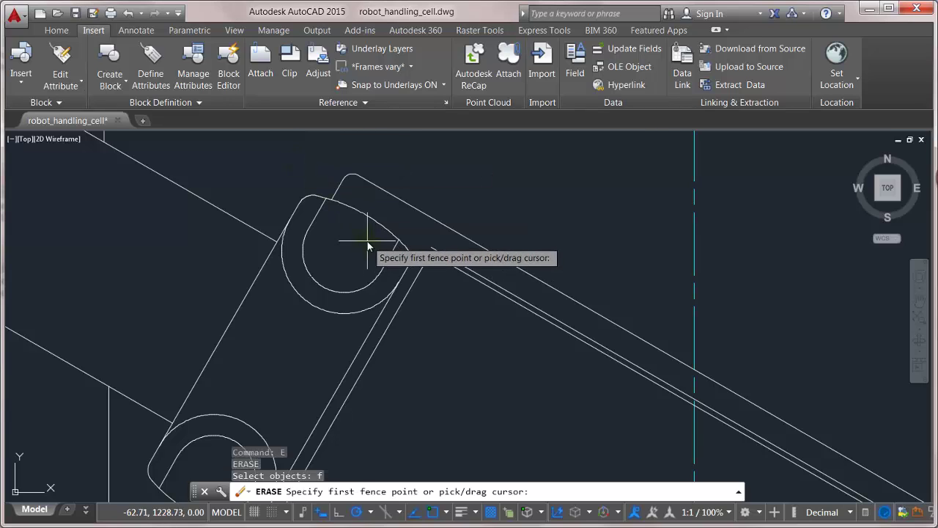
left_click(368, 244)
left_click(408, 264)
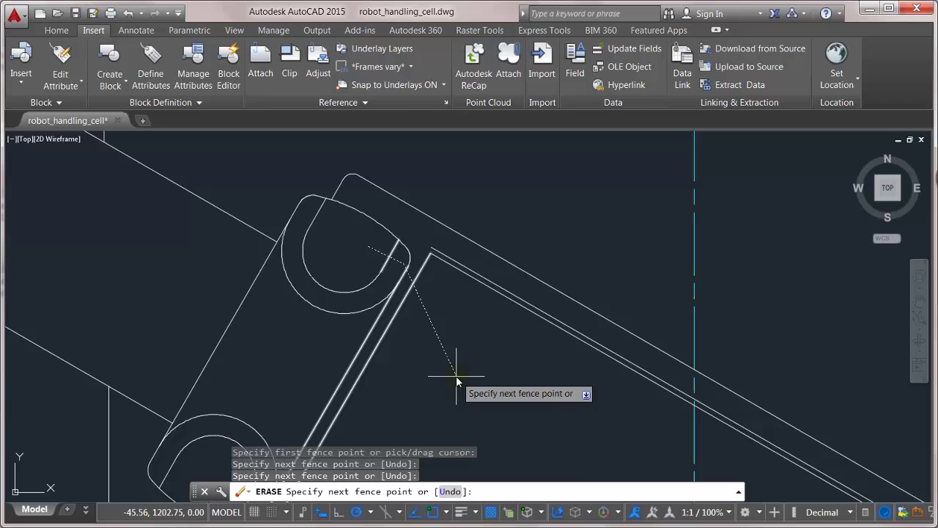
key("Escape")
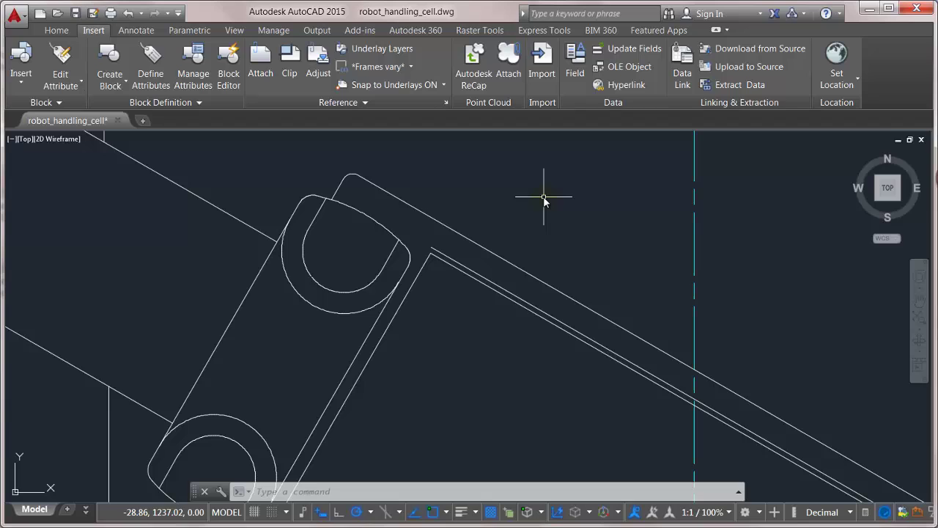
Select all lines similar to the short line between the two arcs, then clear them.
left_click(321, 206)
right_click(318, 169)
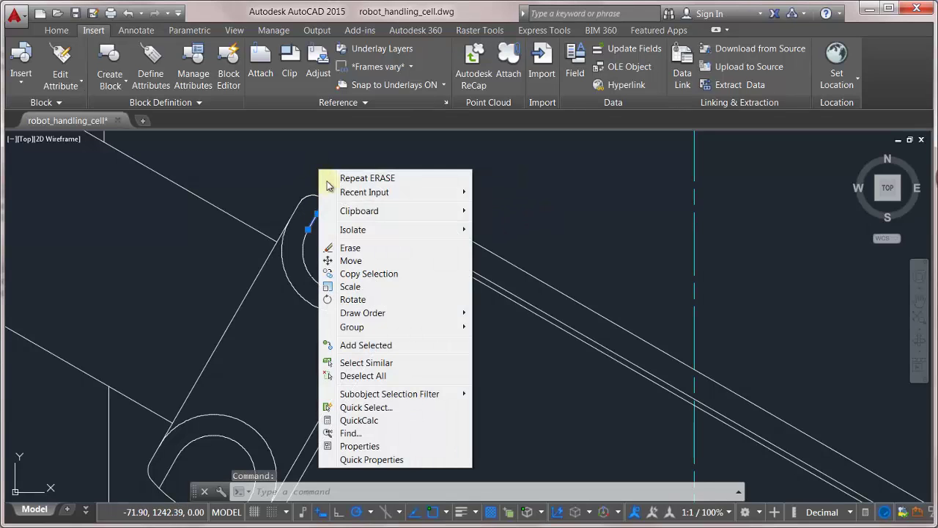
left_click(375, 362)
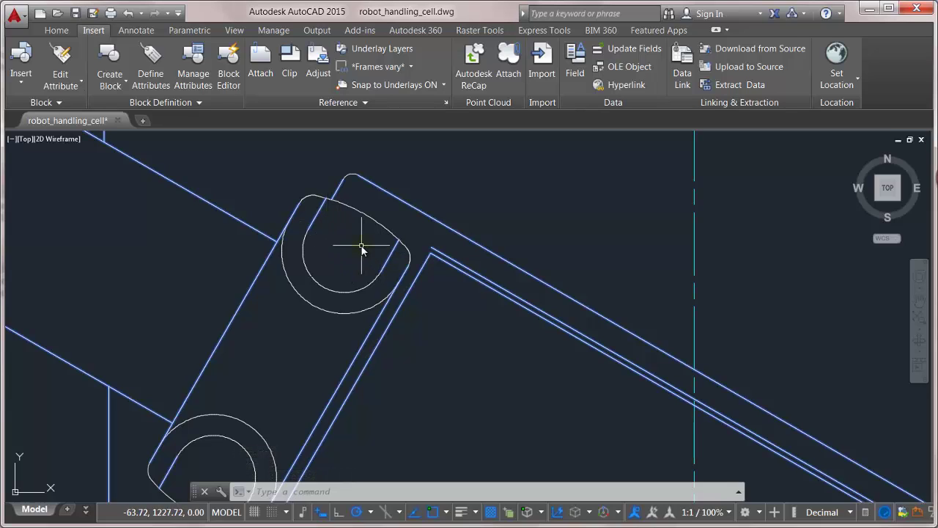
key("Escape")
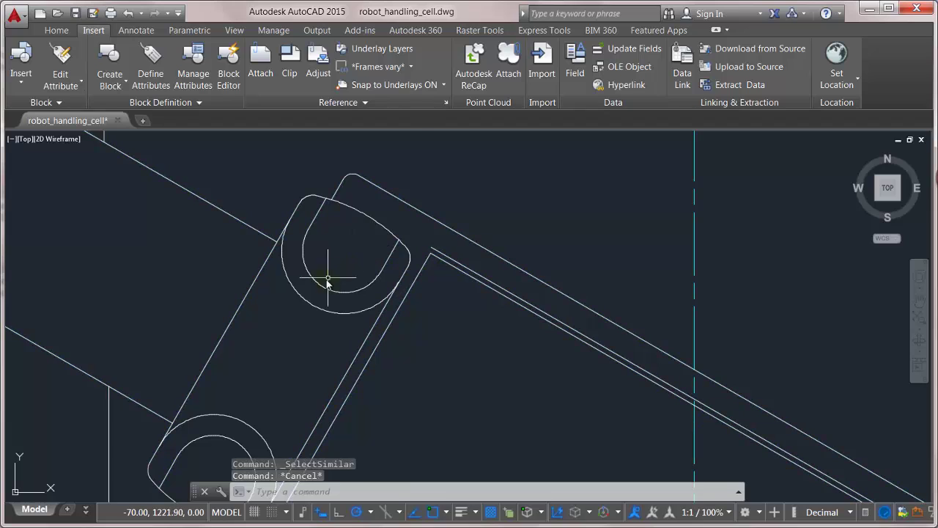
Select all arcs similar to the gripper's inner arc, then clear the selection.
left_click(320, 280)
right_click(330, 268)
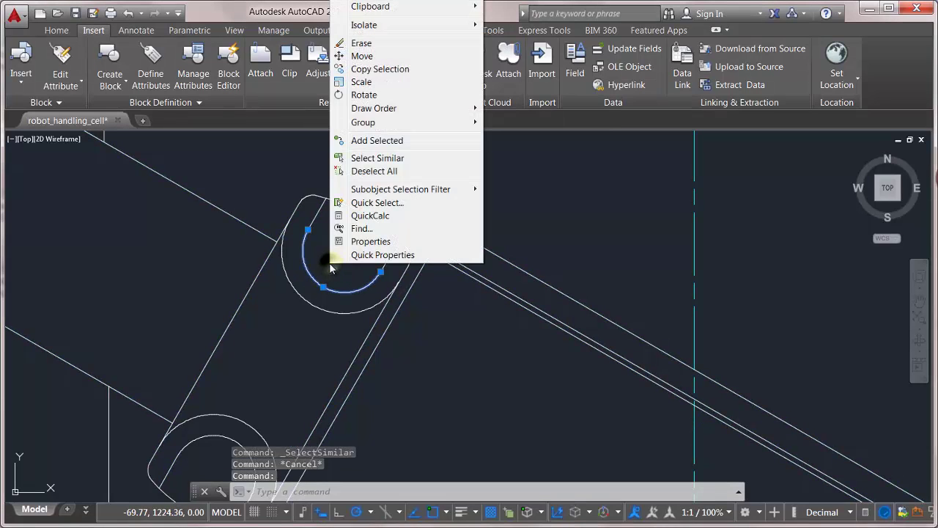
left_click(352, 157)
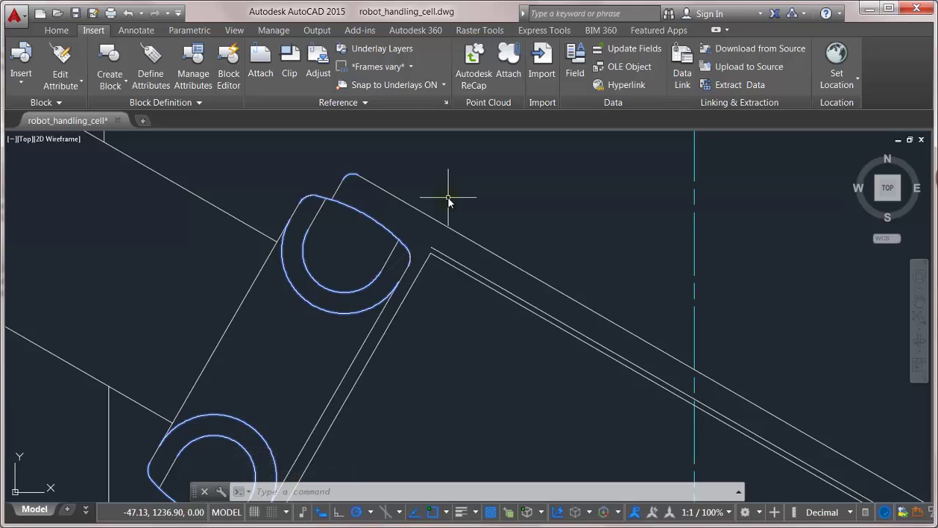
key("Escape")
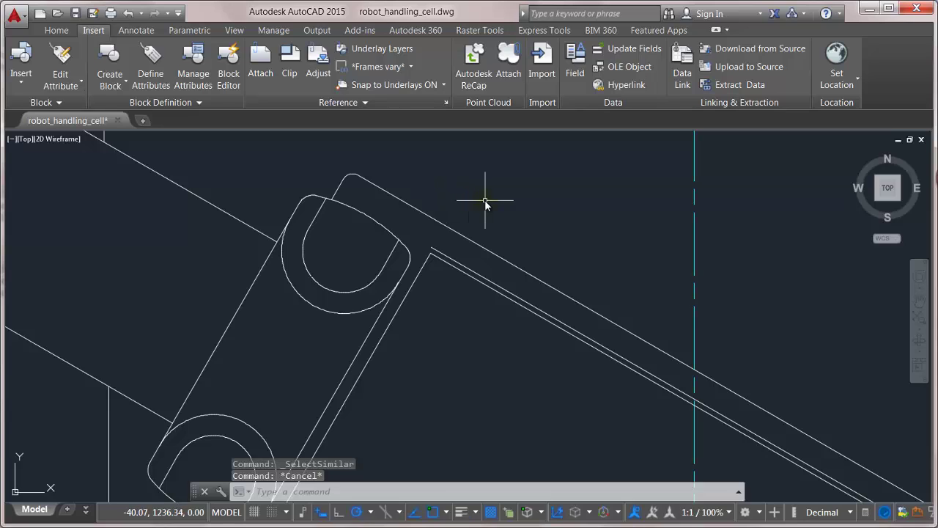
Quick Select every Line whose Layer is 0, selecting 722 objects.
type("qse")
key("Return")
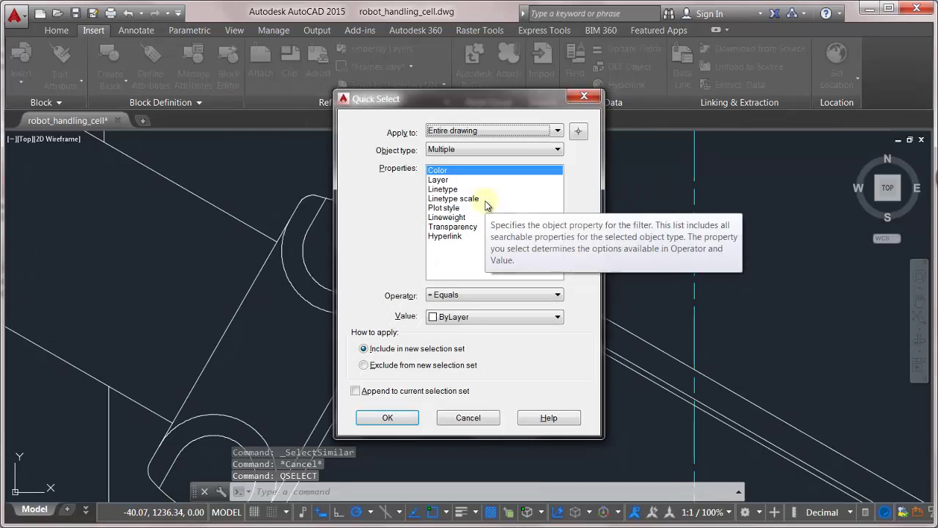
left_click(512, 150)
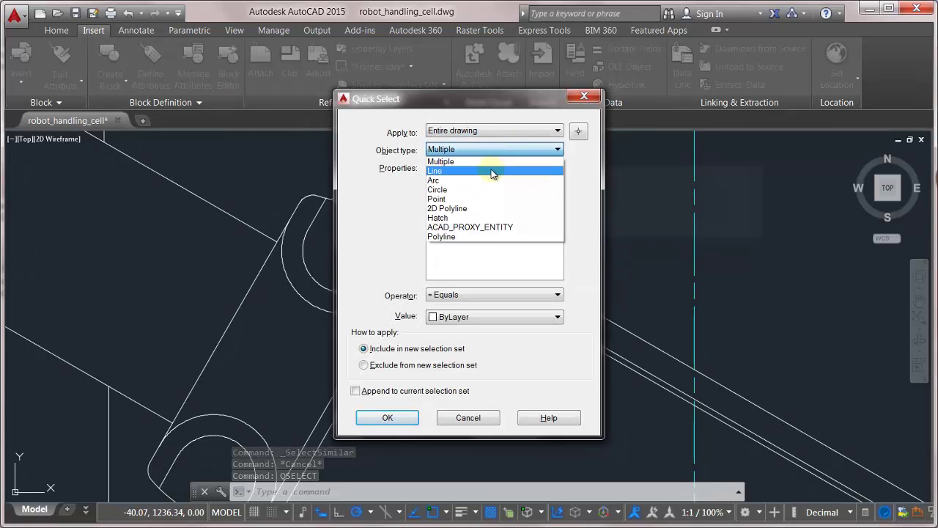
left_click(494, 171)
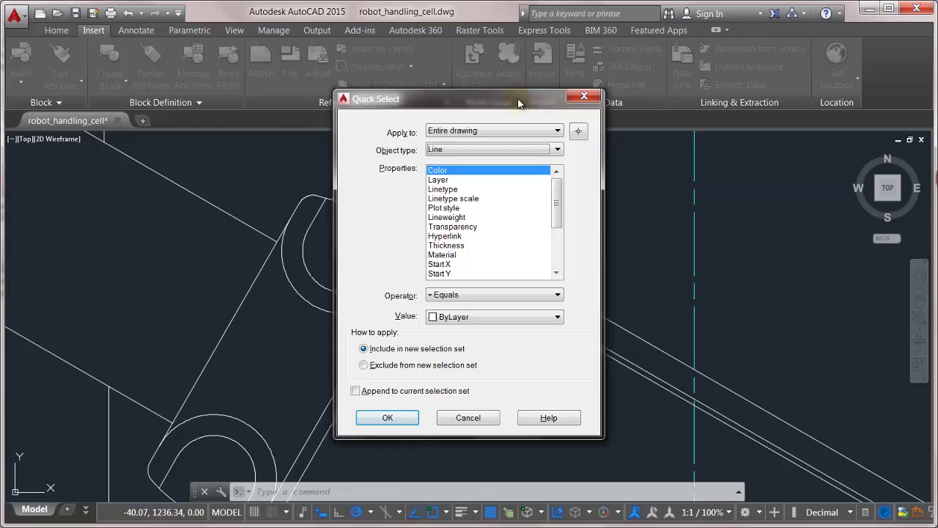
left_click_drag(517, 104, 649, 109)
left_click(599, 185)
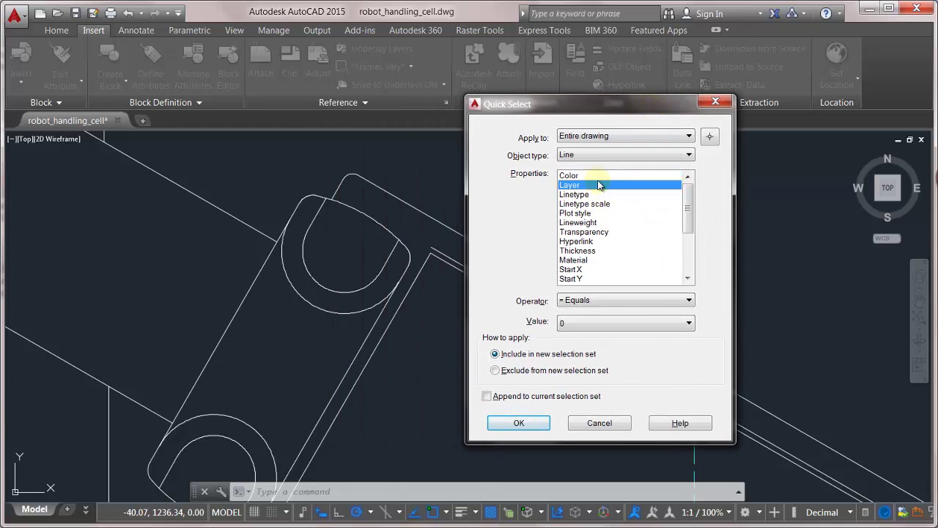
left_click(533, 423)
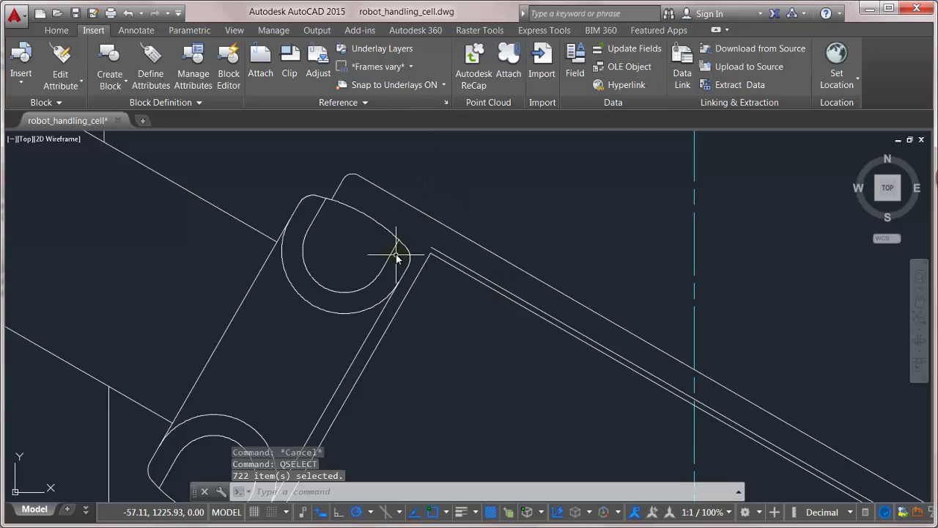
Clear the 722-line selection and check which layer the small arc is on.
left_click(48, 31)
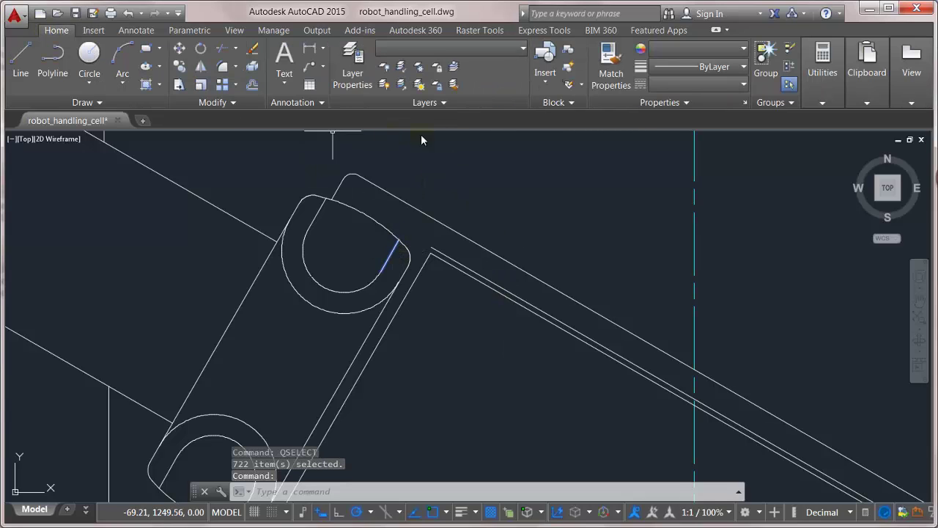
key("Escape")
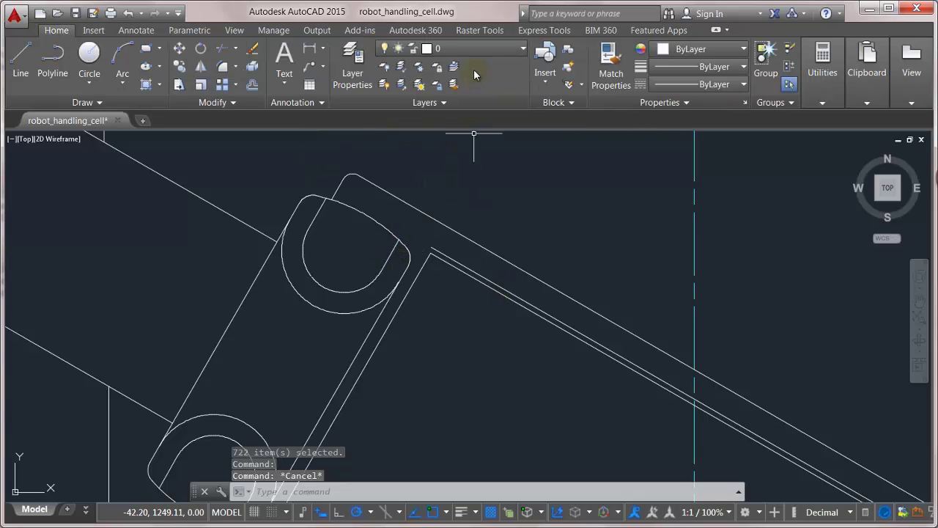
left_click(389, 257)
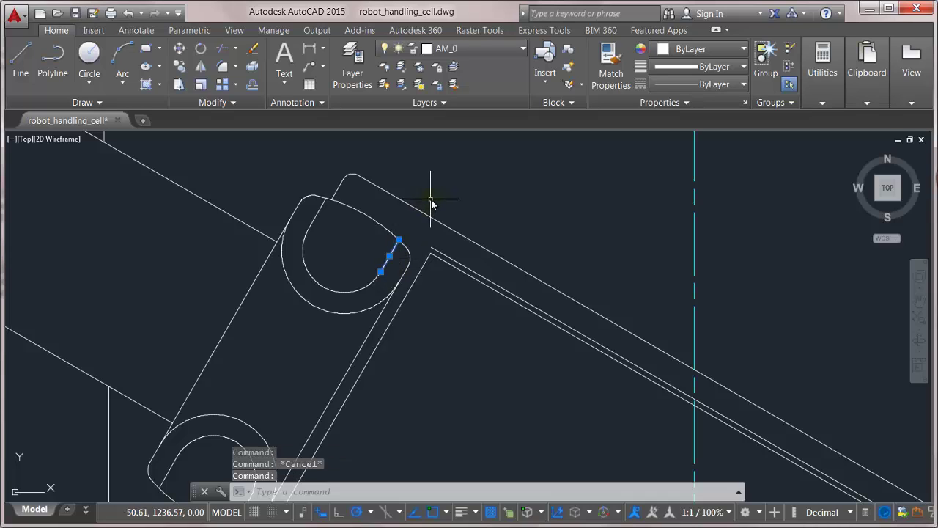
key("Escape")
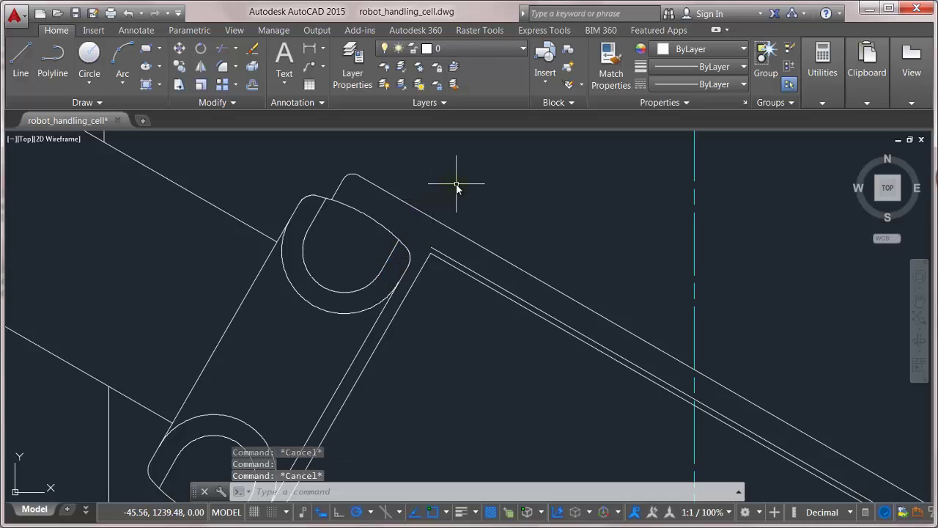
Quick Select from the shortcut menu all 618 Lines on layer AM_0, then deselect them.
right_click(456, 185)
left_click(505, 365)
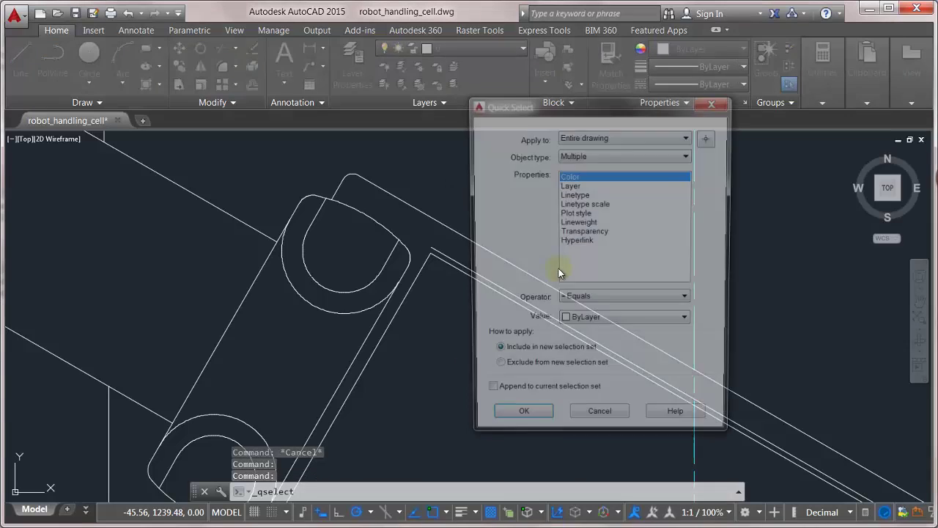
left_click(601, 155)
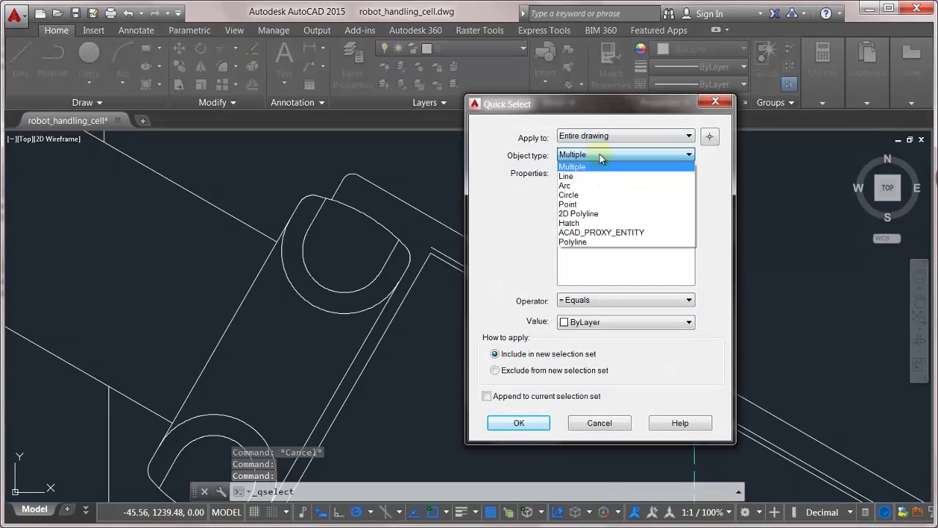
left_click(614, 177)
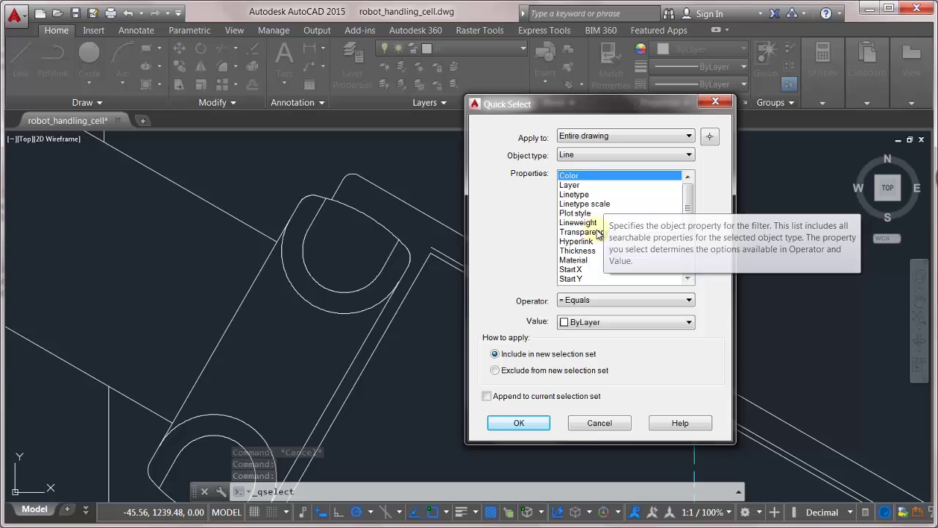
left_click(569, 185)
left_click(596, 323)
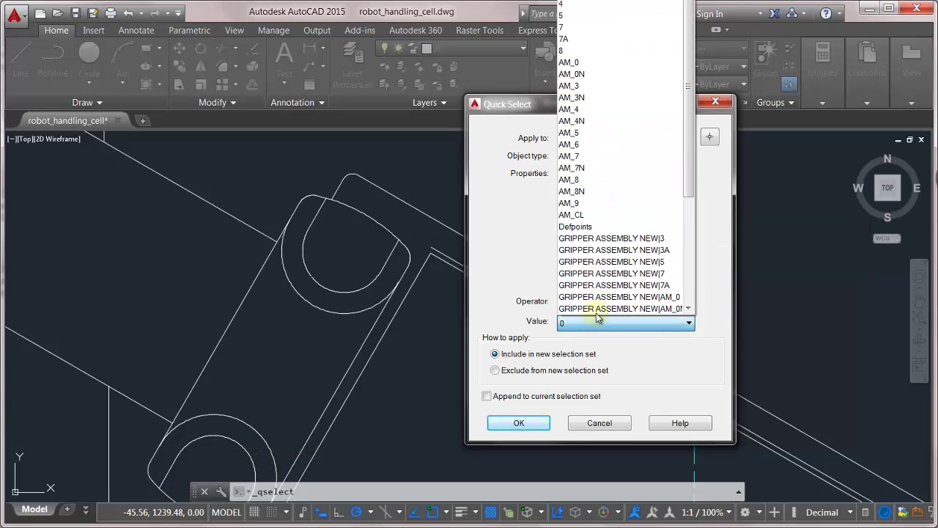
left_click(603, 65)
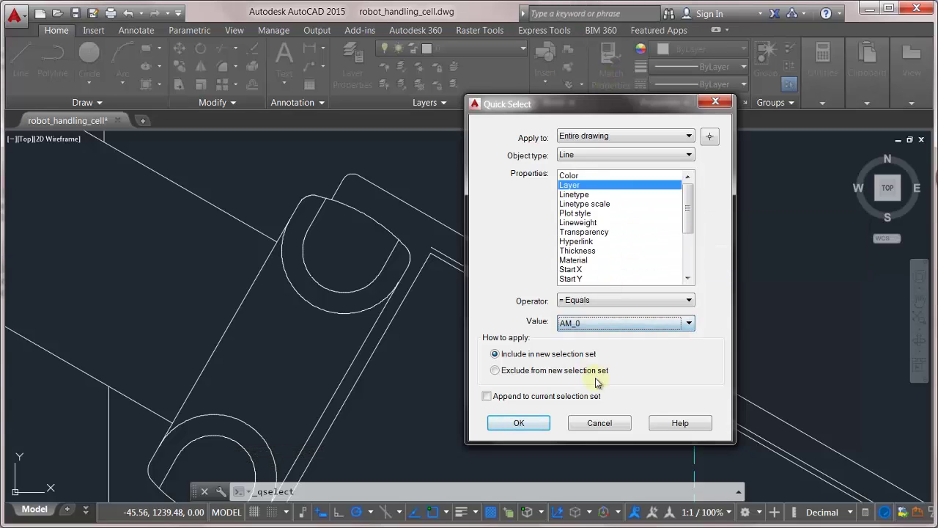
left_click(541, 425)
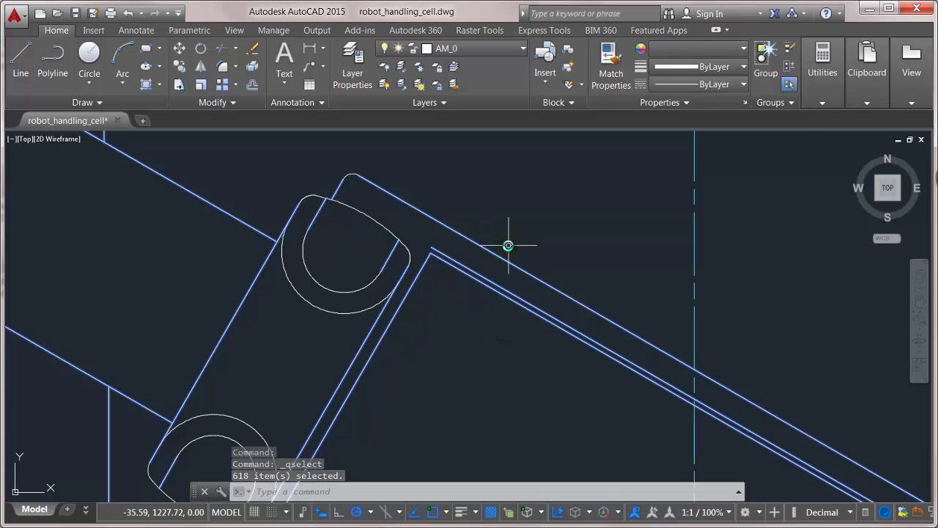
key("Escape")
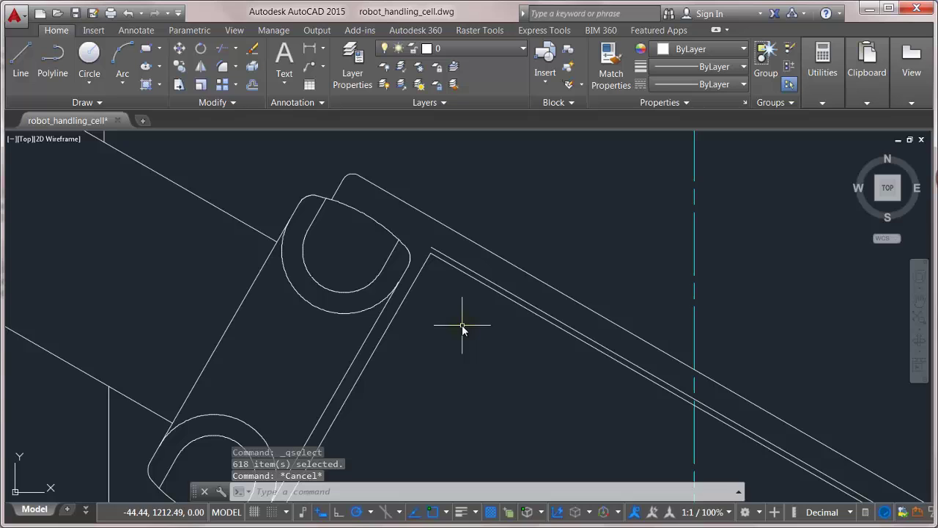
Start FILTER and add Object = Line to the selection filter list.
type("filter")
key("Return")
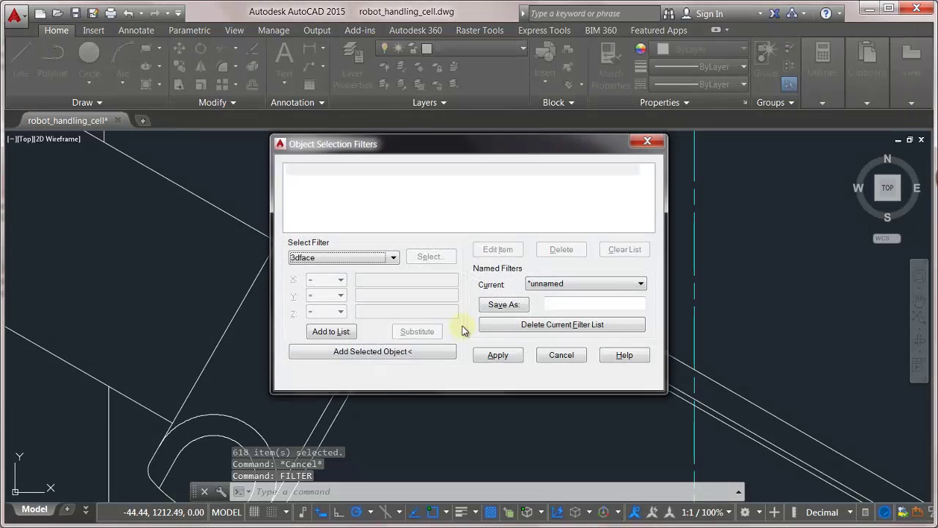
left_click(394, 257)
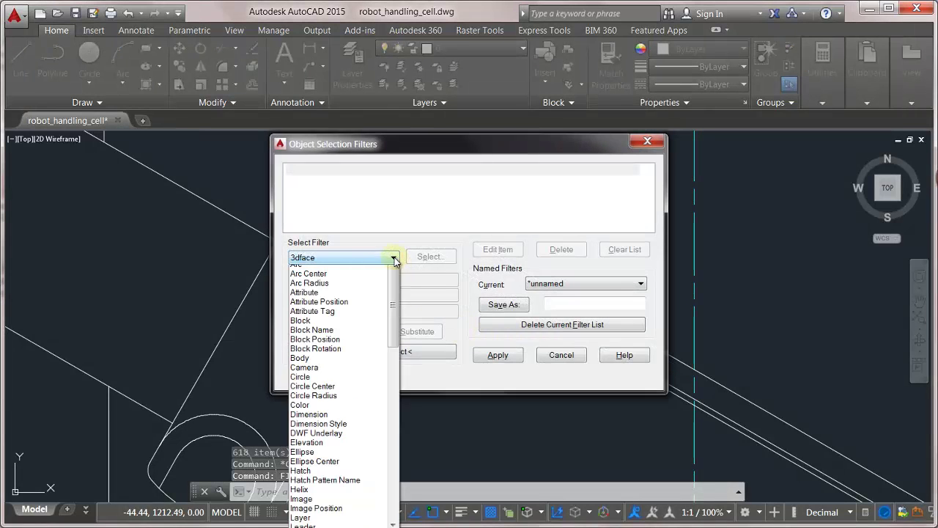
scroll(356, 389, "down", 3)
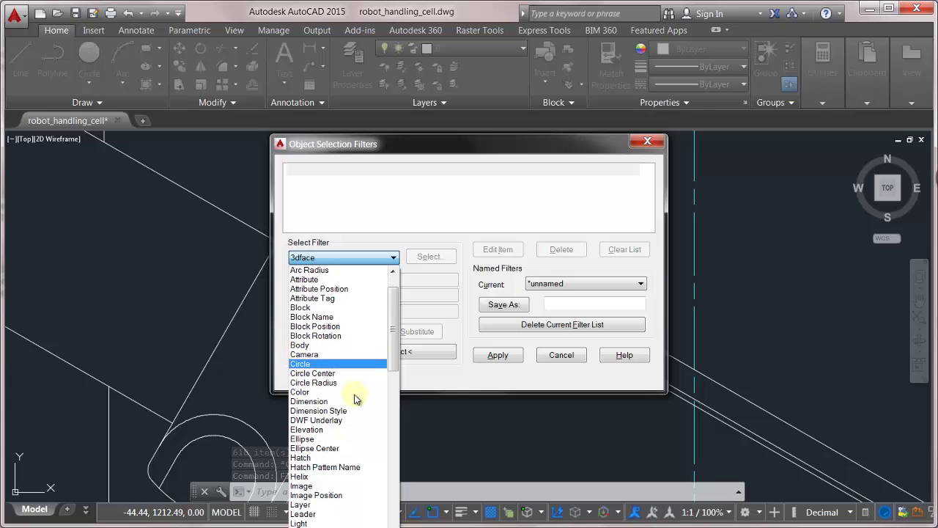
left_click(330, 477)
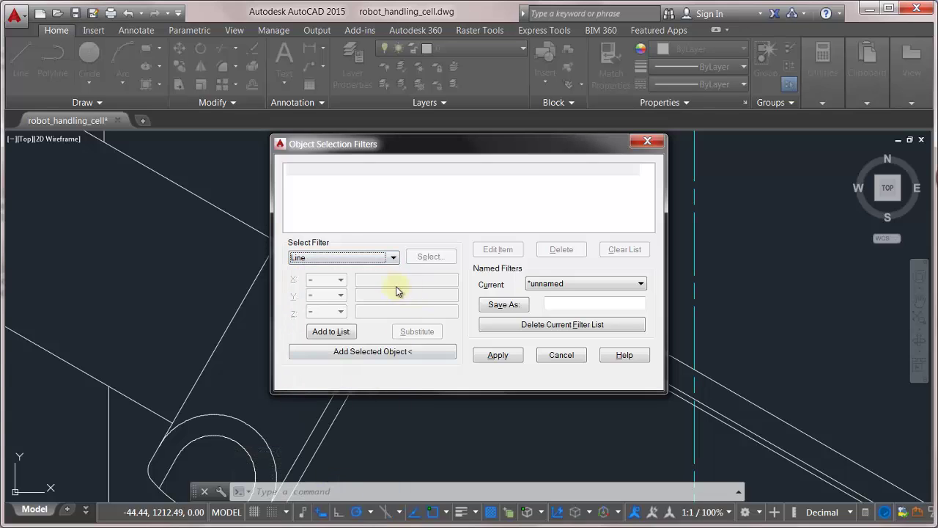
left_click(332, 332)
Add Layer = AM_0 as the second criterion in the filter list.
left_click(369, 258)
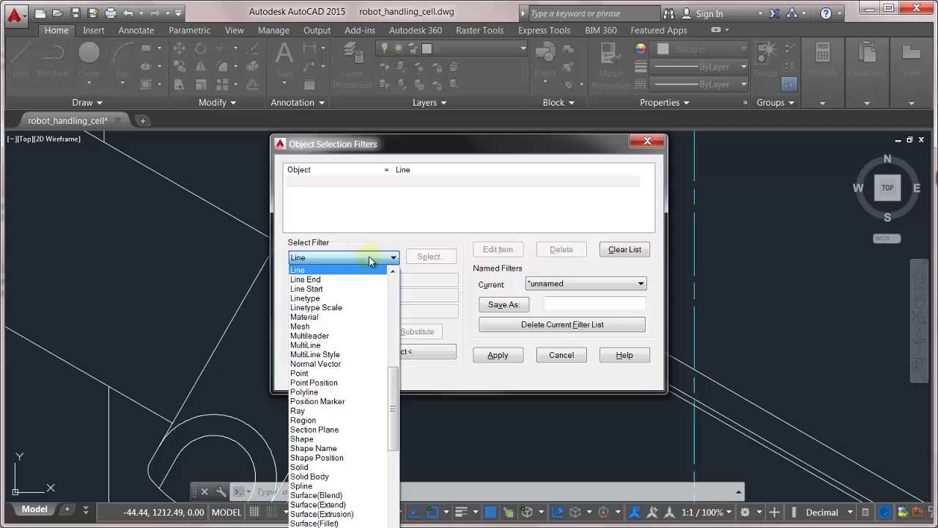
scroll(352, 290, "up", 1)
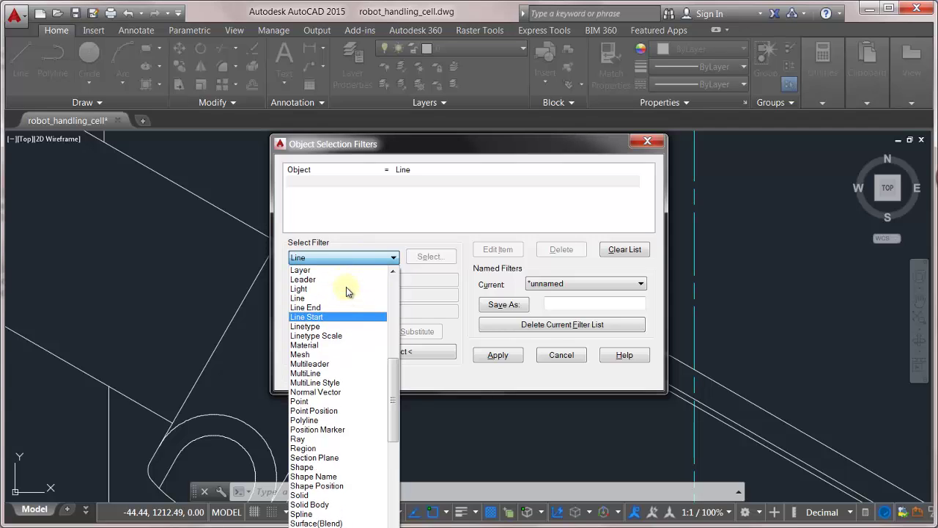
left_click(340, 273)
left_click(428, 256)
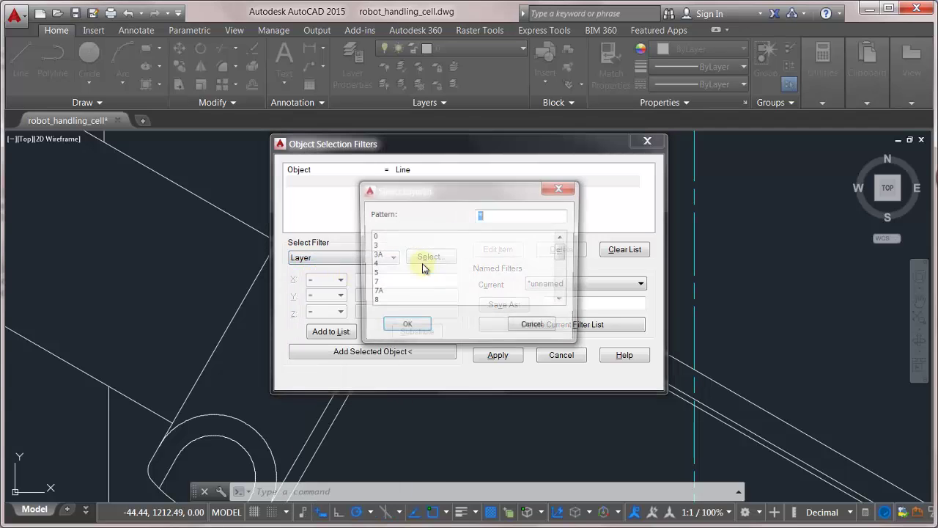
left_click_drag(563, 253, 564, 275)
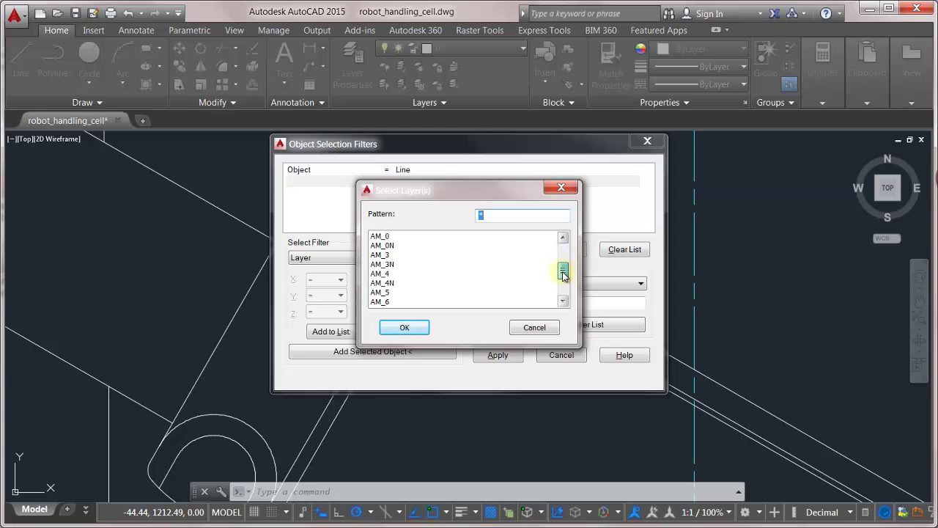
double_click(377, 236)
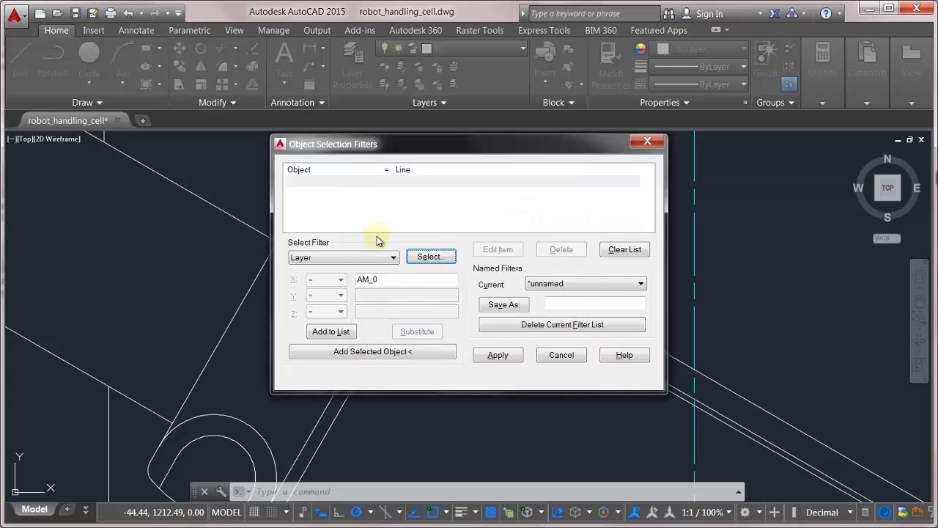
left_click(332, 332)
left_click(374, 352)
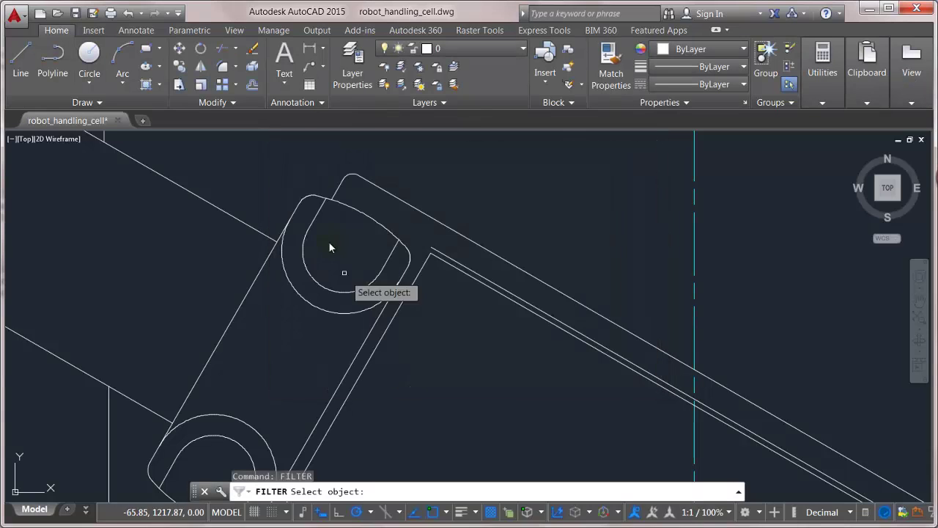
key("Escape")
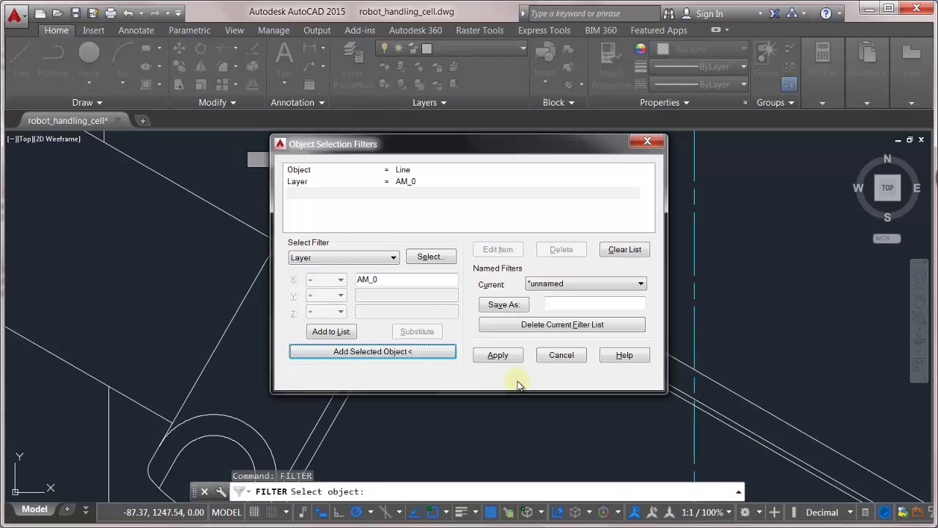
Apply the Line/AM_0 filter and window the top of the gripper, catching 3 lines.
left_click(498, 355)
left_click(232, 147)
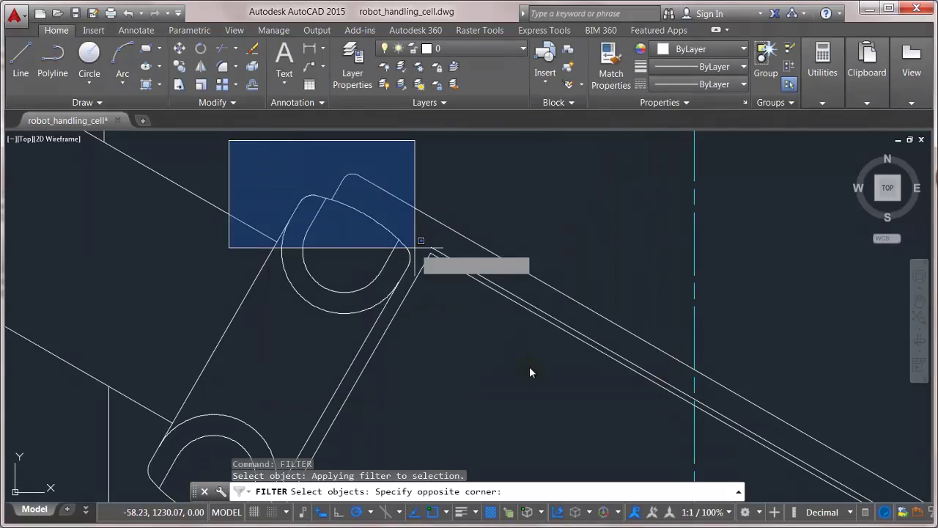
left_click(566, 409)
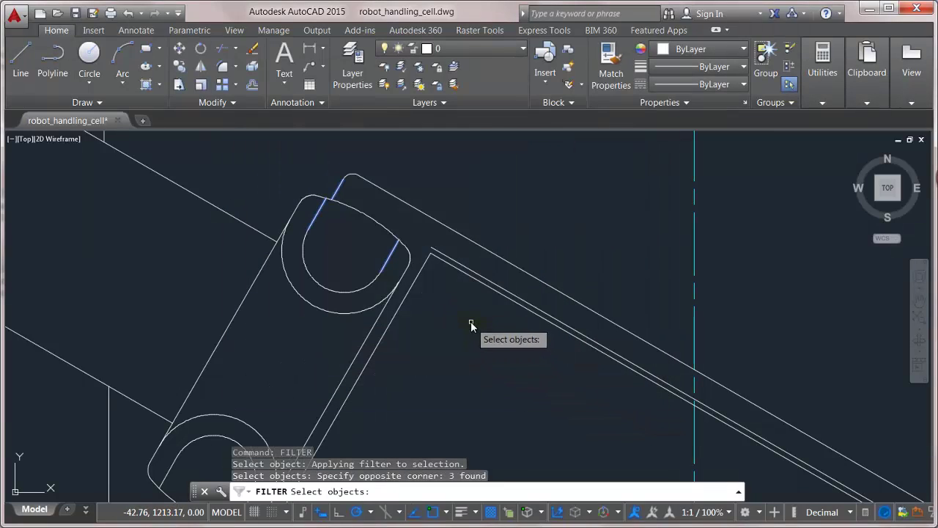
key("Return")
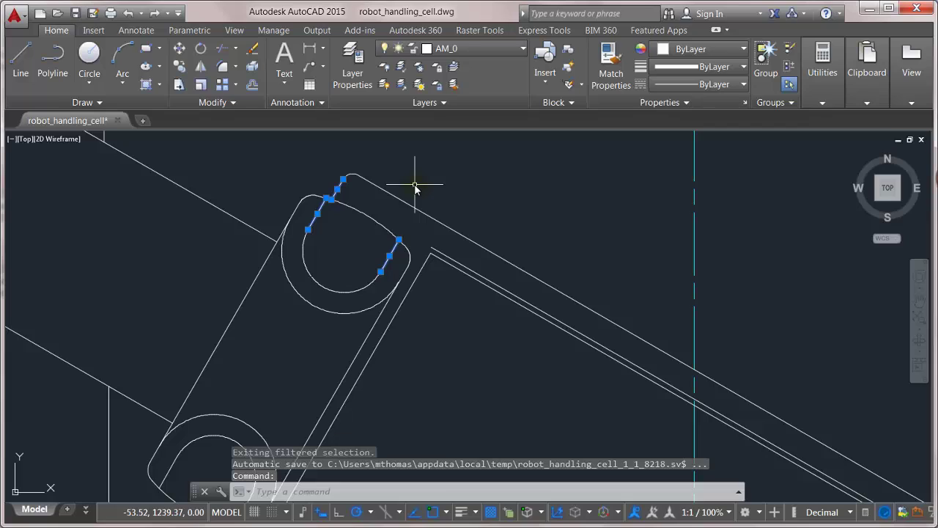